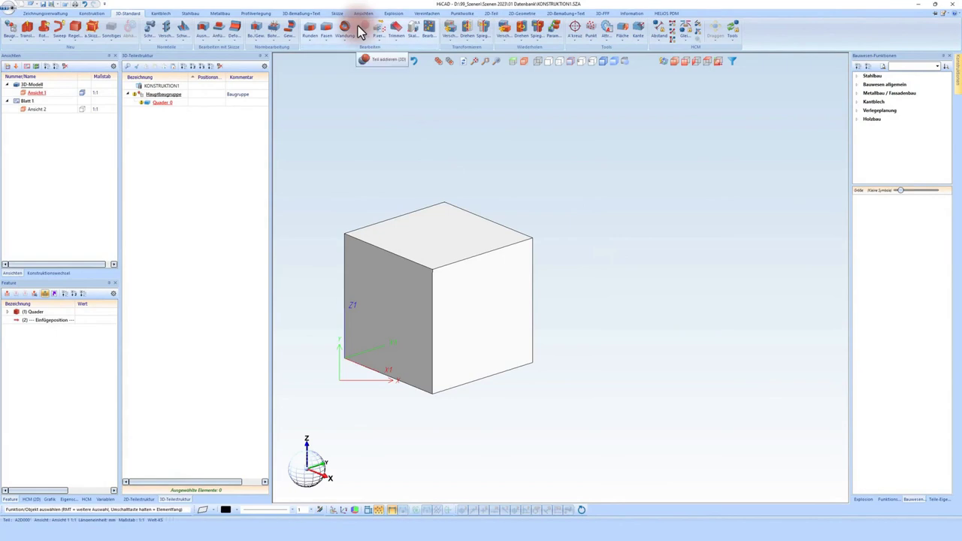
- Try Teil addieren, then start Blech aus Oberfläche (a.Fläche) from the Kantblech tab, leaving the cube unchanged
left_click(360, 30)
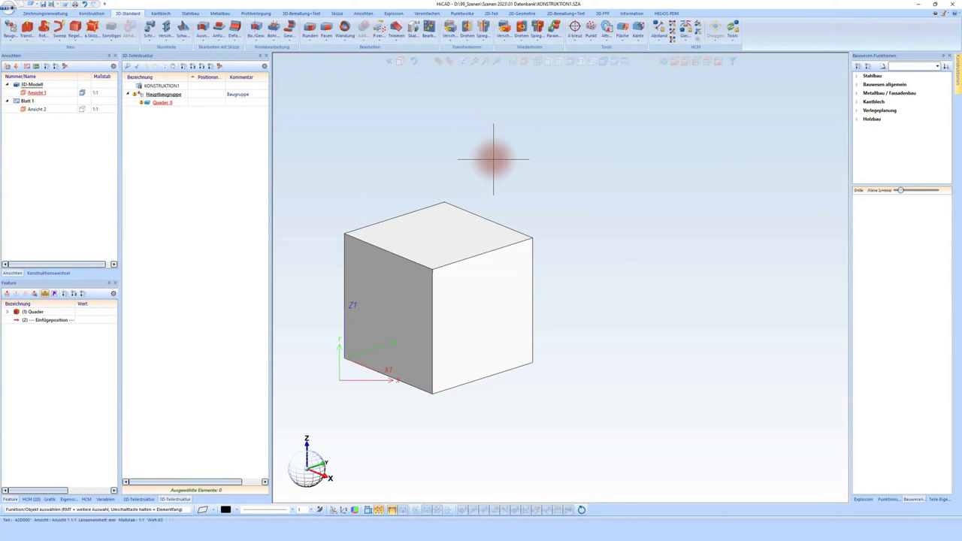
left_click(160, 12)
left_click(121, 29)
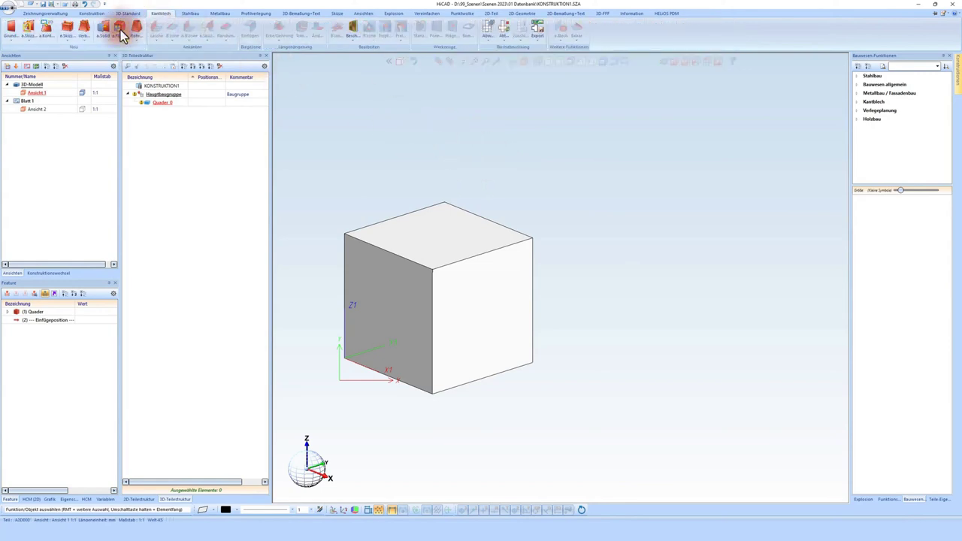
left_click(526, 171)
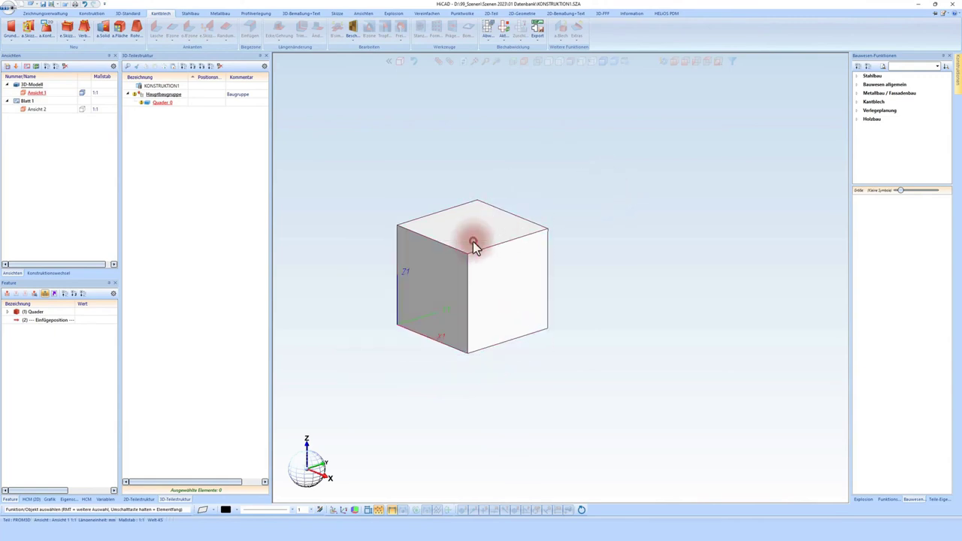
- Set the cube's Quader Breite to 750, making a 750 × 150 × 150 mm bar
left_click(473, 241)
left_click(22, 311)
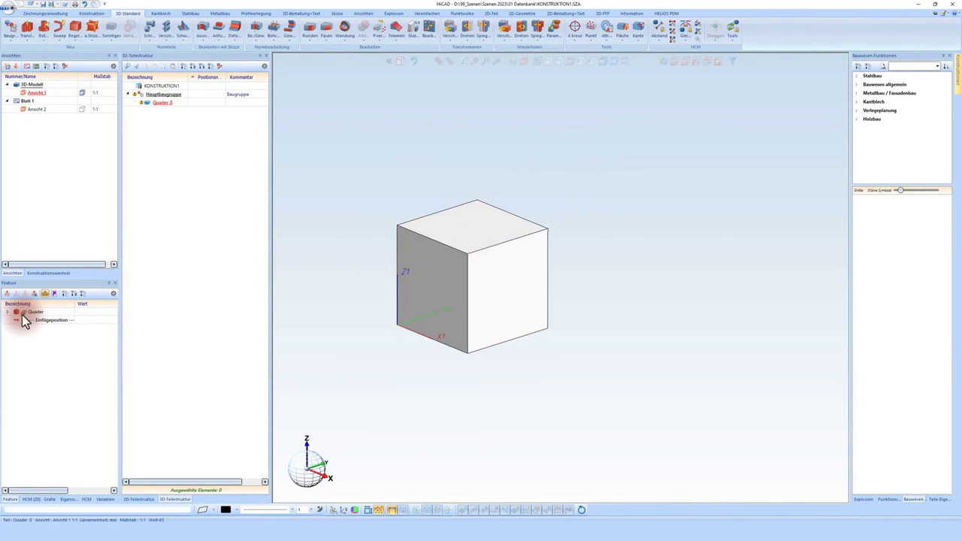
left_click(426, 311)
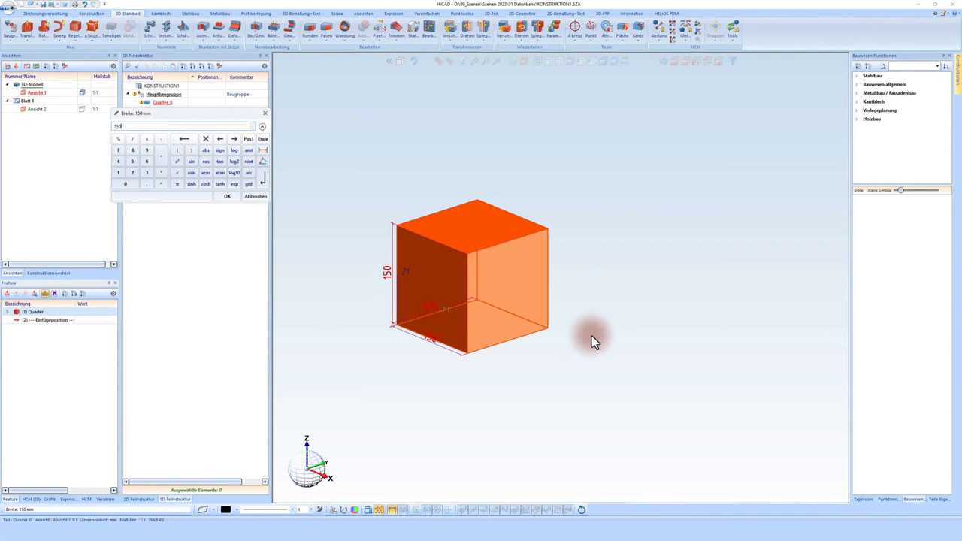
key("Return")
left_click(434, 347)
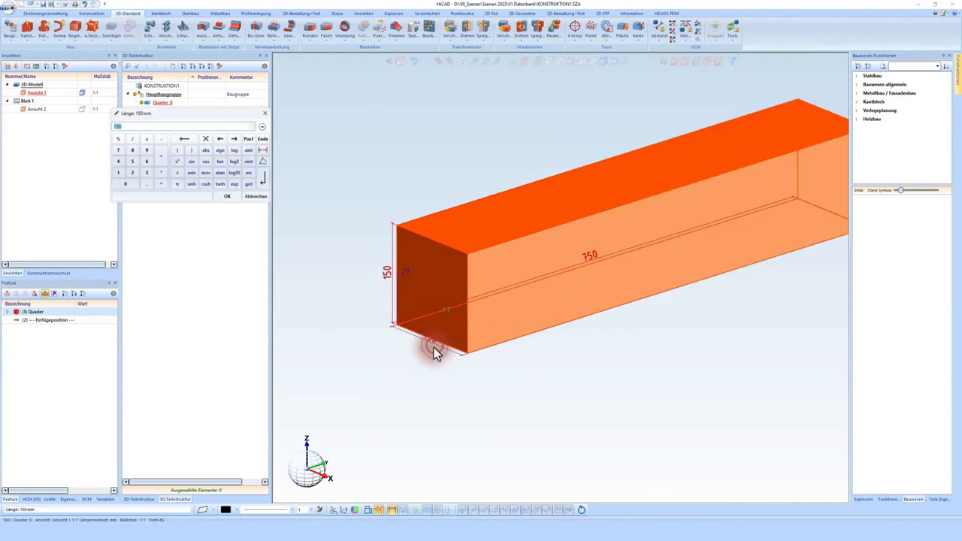
key("Return")
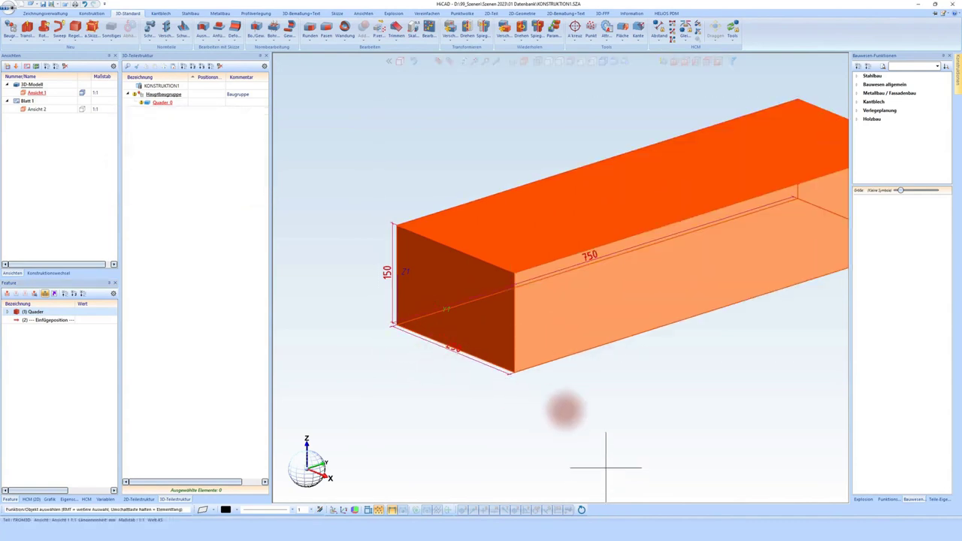
left_click(571, 413)
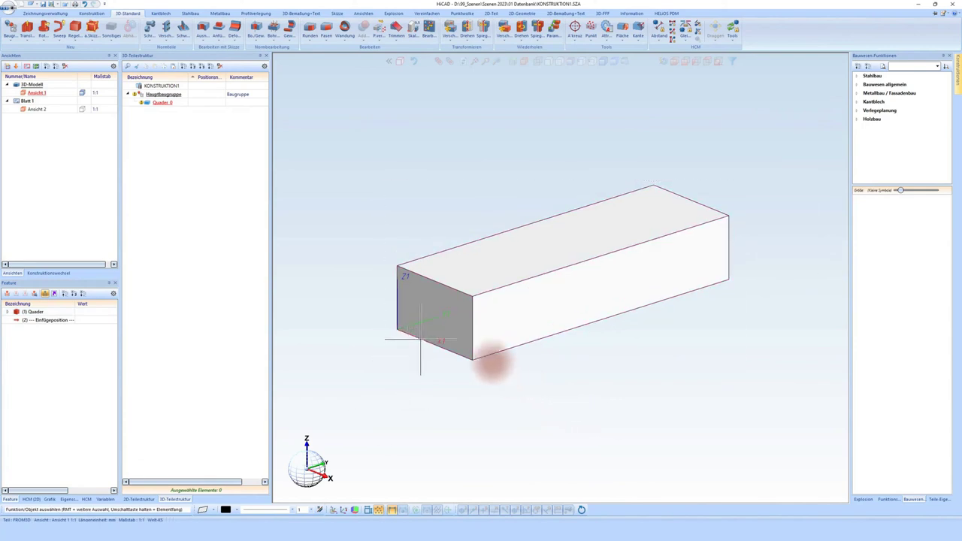
left_click(431, 320)
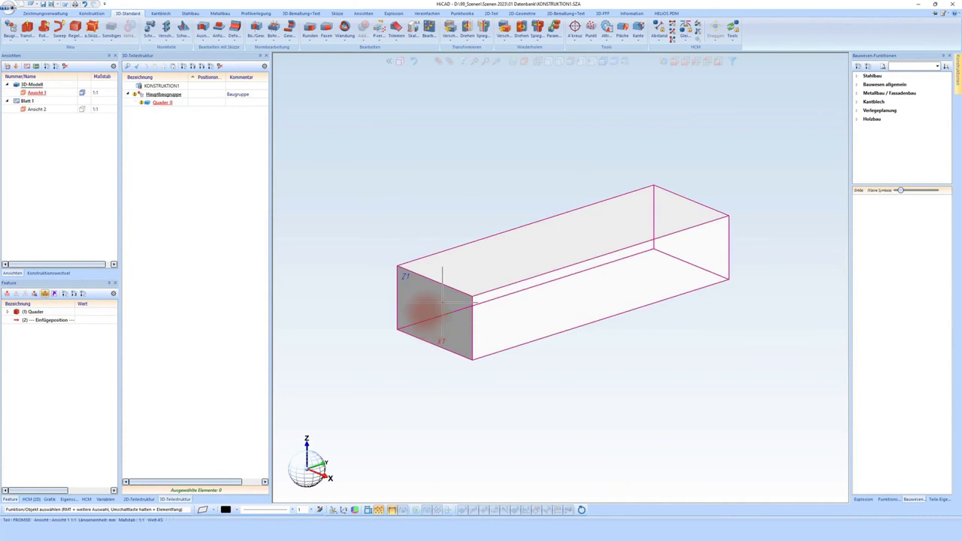
- Repeat the Quader at the first bar's face corner, placing a second bar in an L
right_click(427, 319)
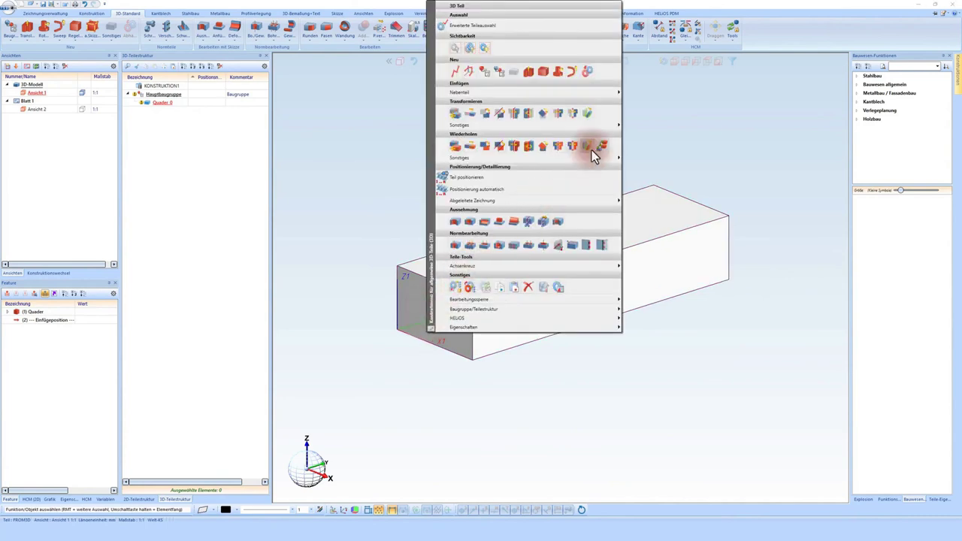
left_click(591, 150)
left_click(486, 368)
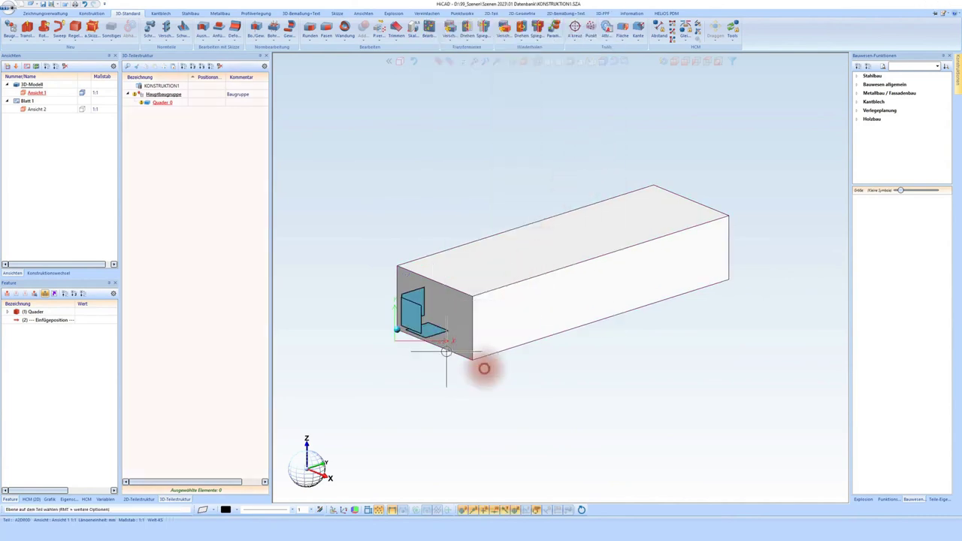
scroll(441, 311, "up", 3)
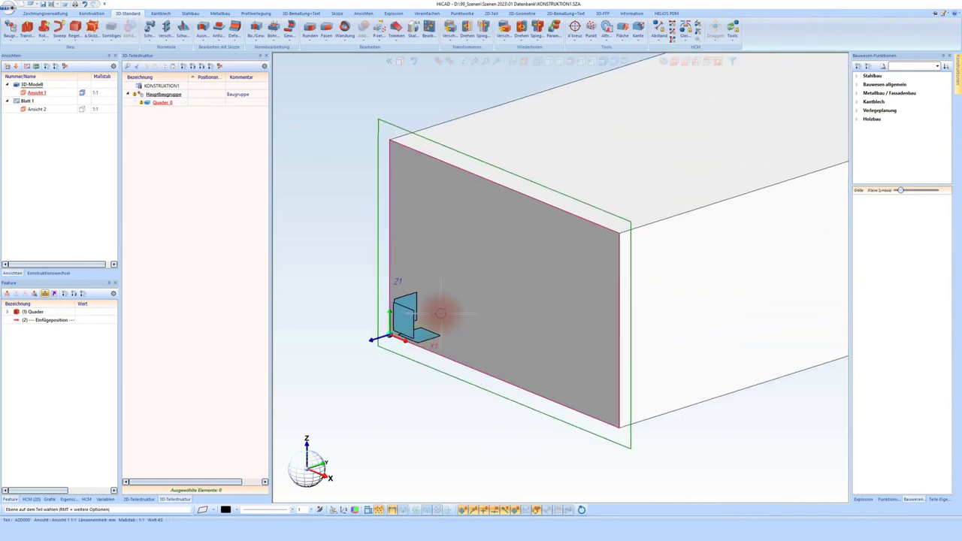
scroll(441, 313, "down", 3)
middle_click_drag(440, 310, 658, 308)
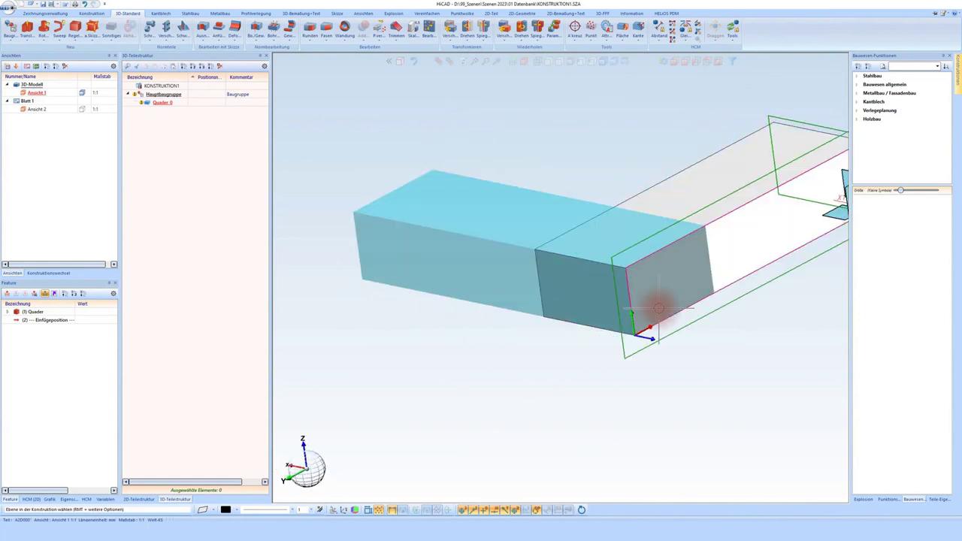
left_click(658, 308)
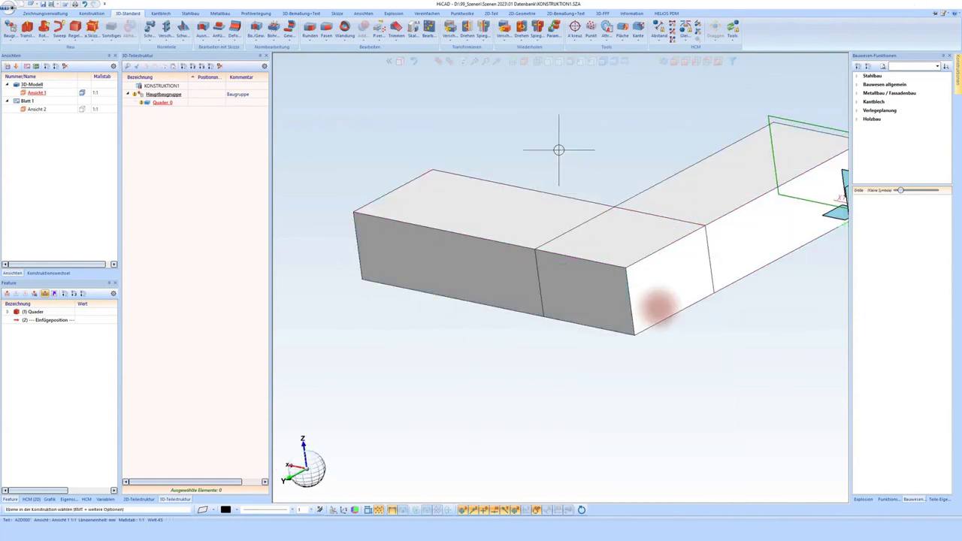
middle_click_drag(651, 301, 574, 215)
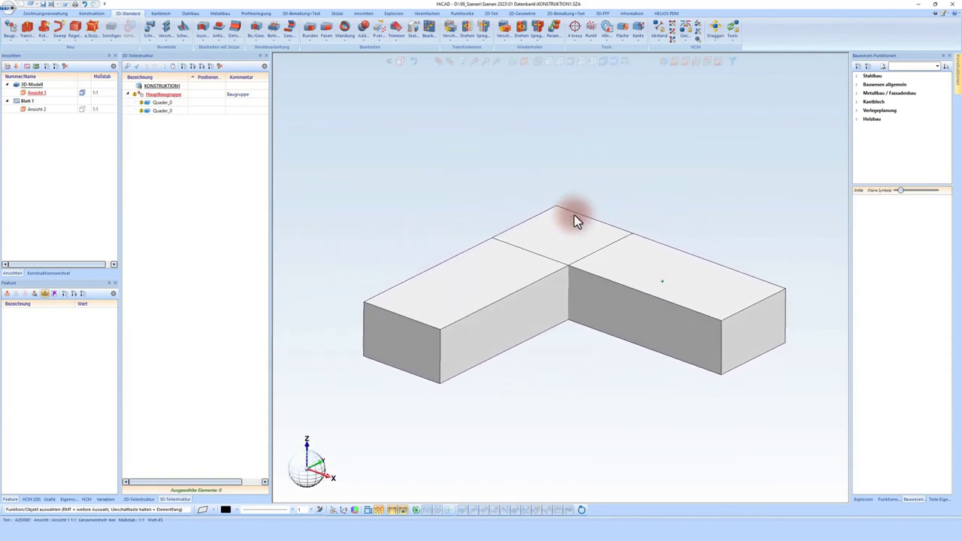
- Change the second Quader's 250 mm dimension to 350 mm
left_click(674, 348)
double_click(31, 311)
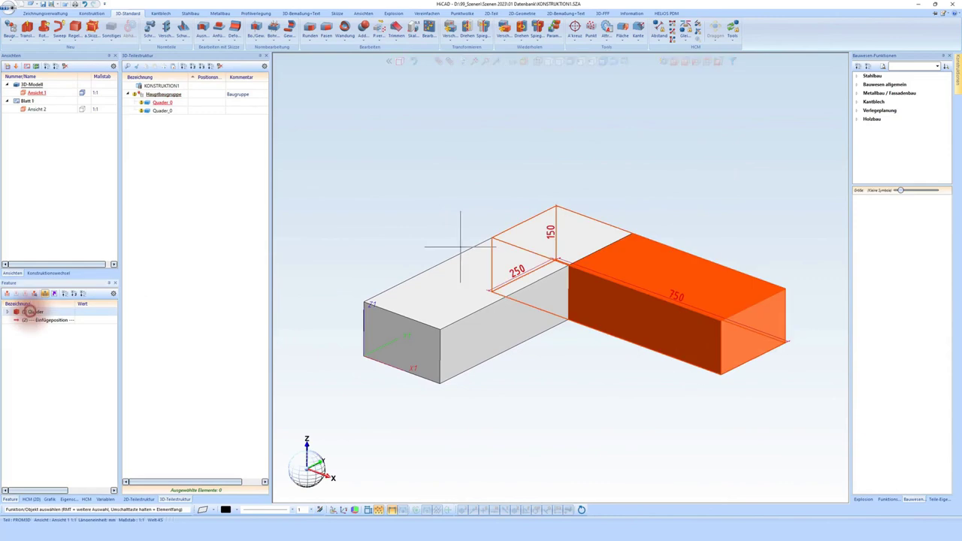
left_click(522, 281)
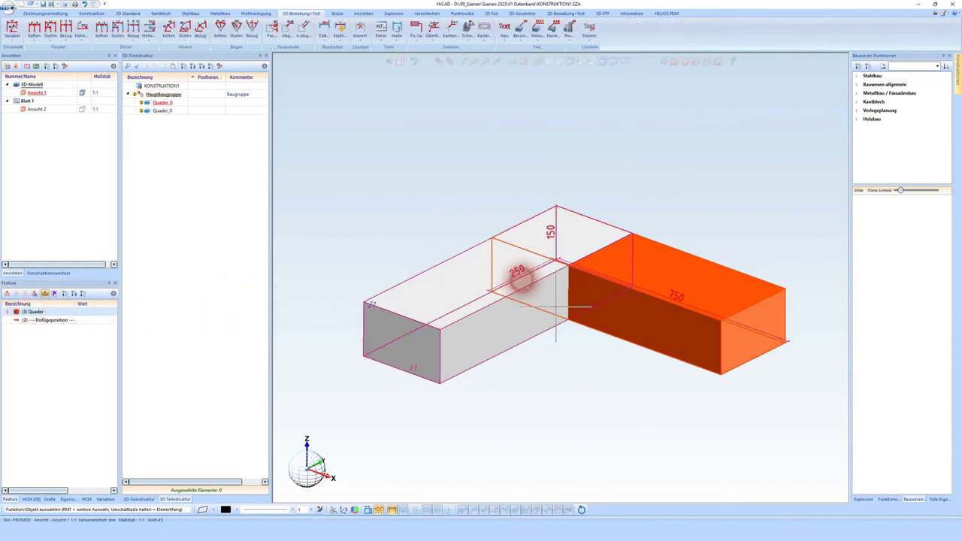
double_click(522, 275)
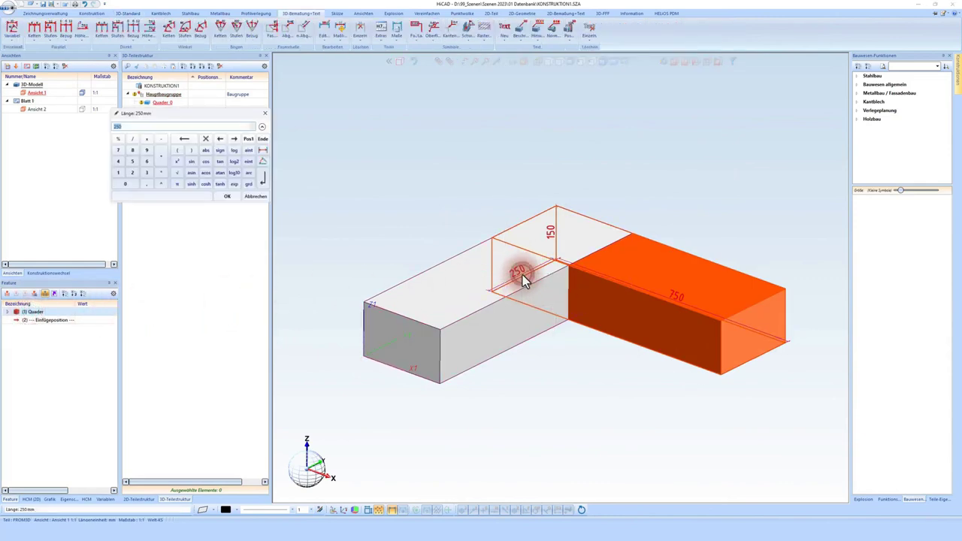
type("350")
key("Return")
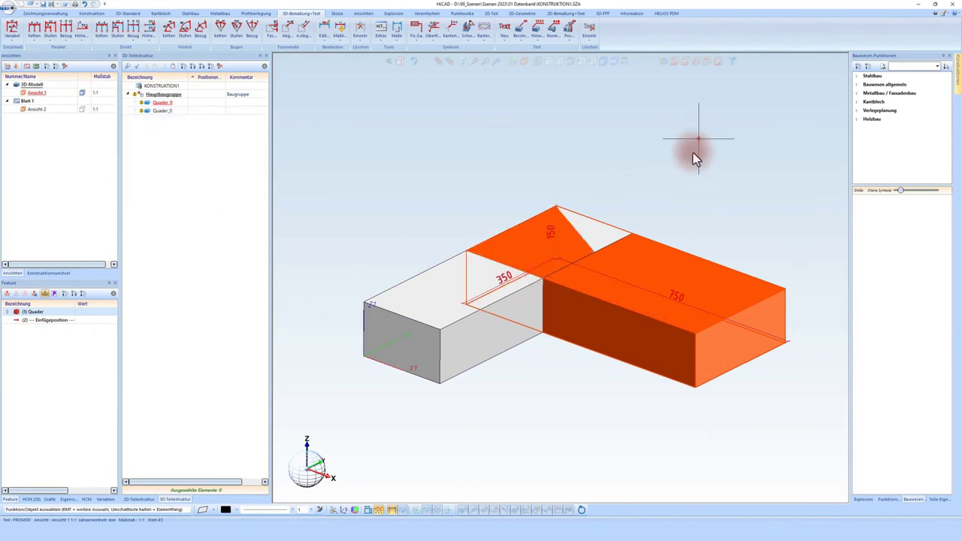
left_click(697, 138)
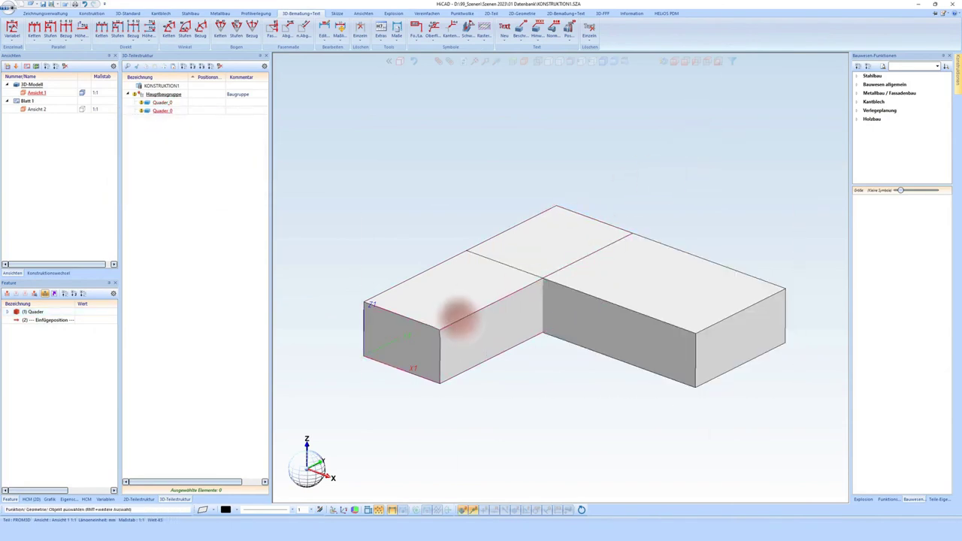
right_click(460, 319)
- Move the first bar's end edge by an exact distance to slope that end
left_click(488, 391)
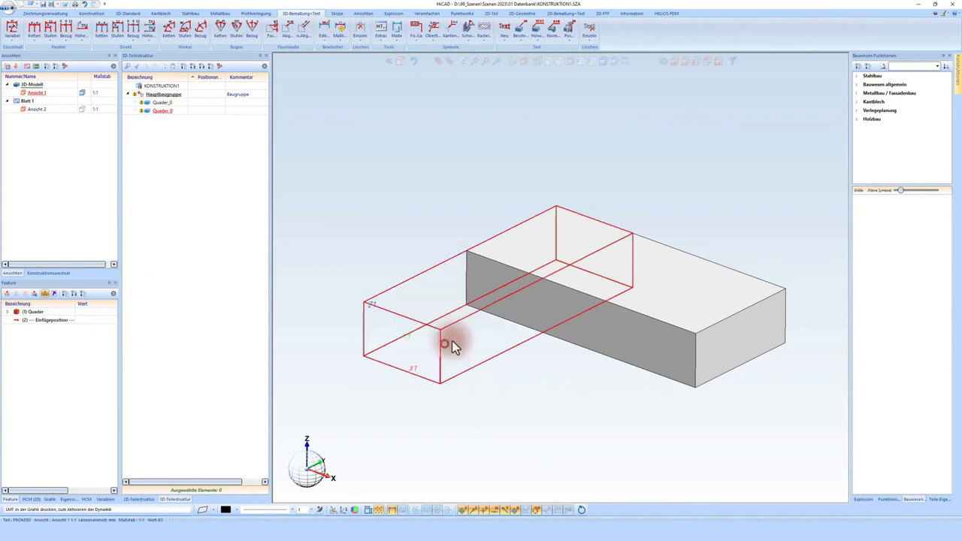
left_click(472, 348)
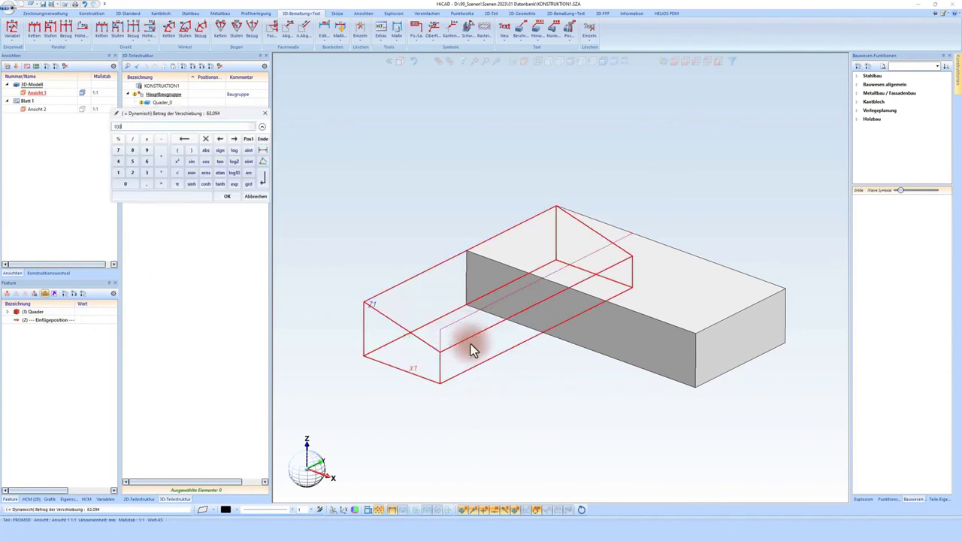
key("Return")
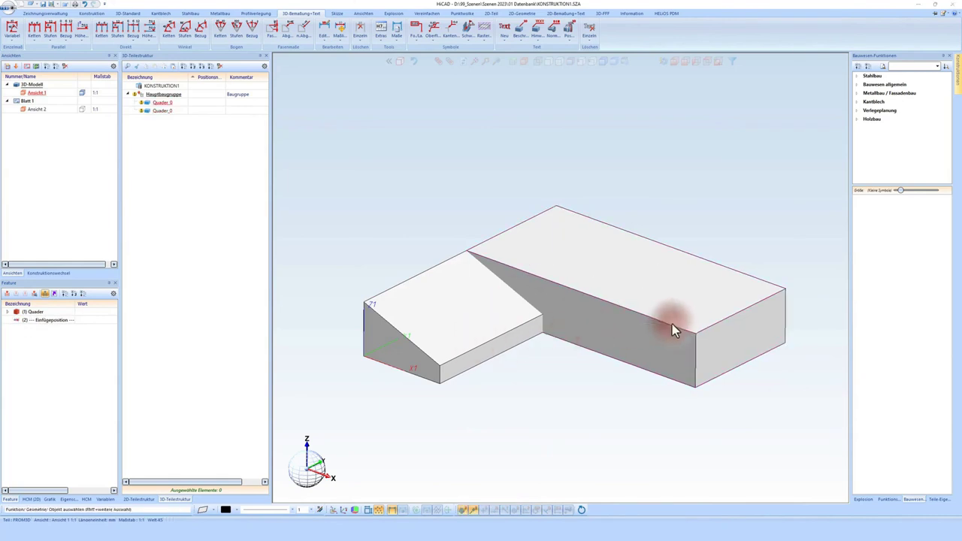
- Shift the second block's far top edge with Kanten verschieben so that end slopes too
right_click(675, 331)
left_click(698, 392)
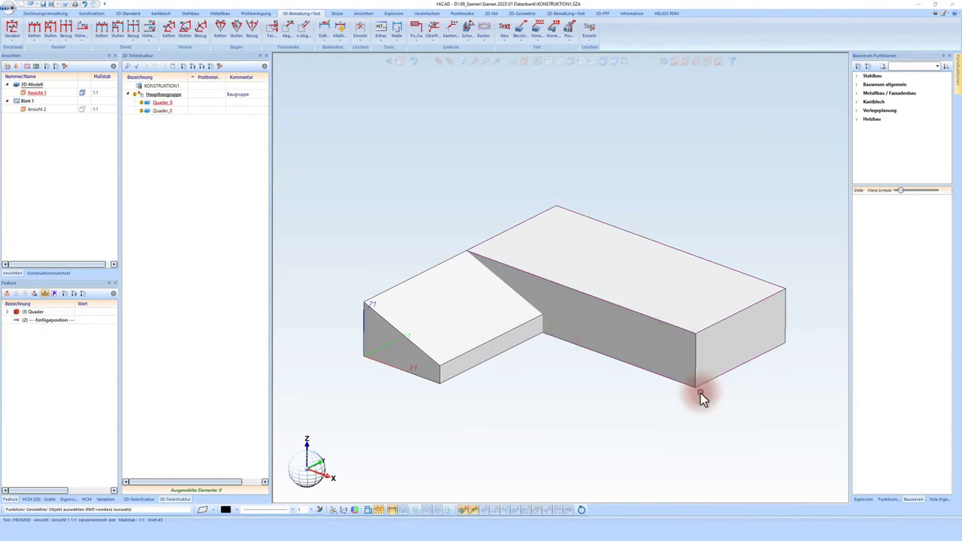
left_click(701, 346)
left_click(729, 354)
type("0")
key("Return")
scroll(565, 220, "up", 3)
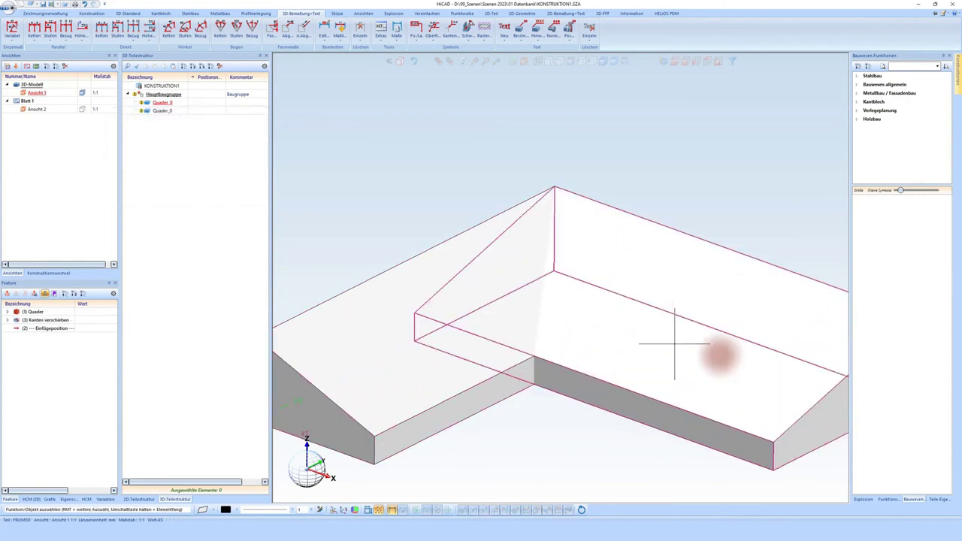
scroll(672, 346, "down", 2)
scroll(672, 347, "down", 2)
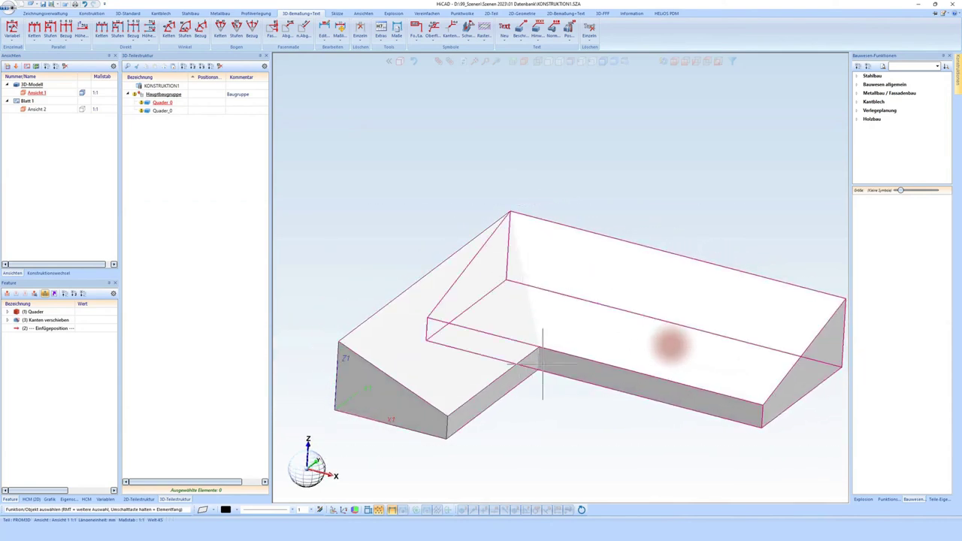
scroll(554, 365, "up", 2)
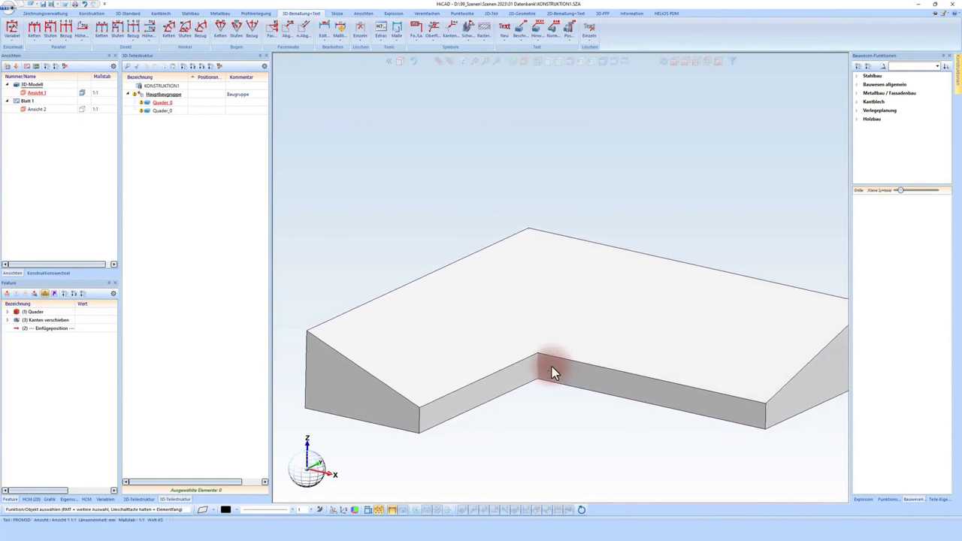
middle_click_drag(553, 366, 466, 376)
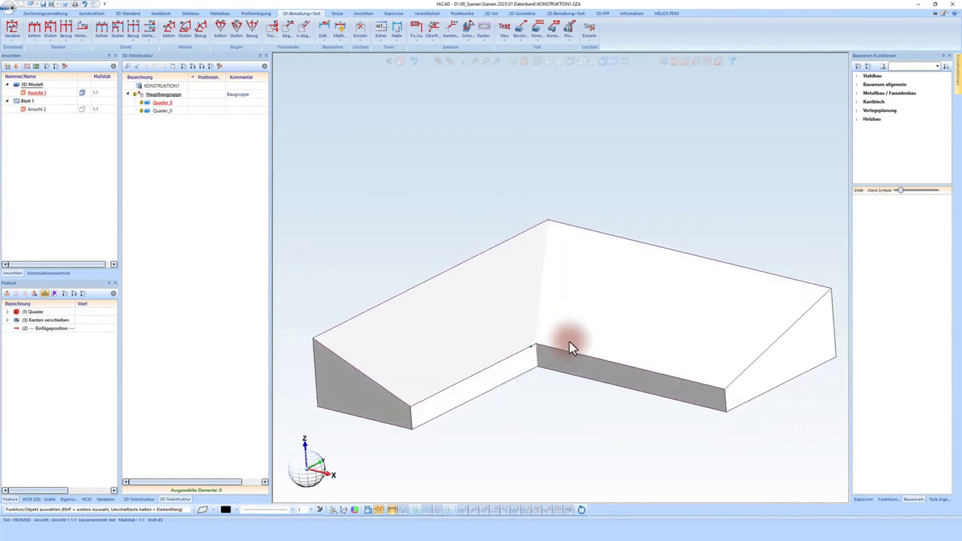
left_click(422, 397)
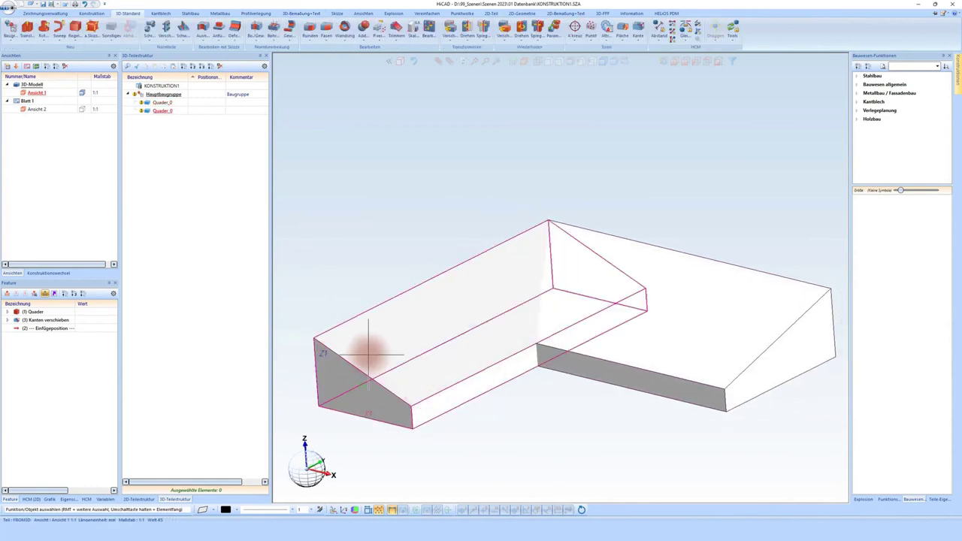
- Unite both blocks with Teil addieren (3D), answering Nein to keeping the second part
left_click(366, 29)
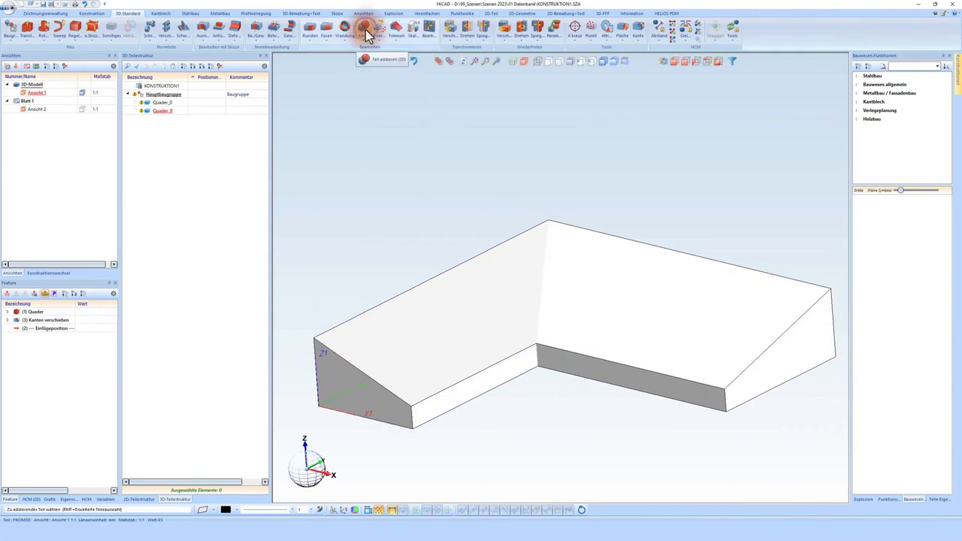
left_click(397, 165)
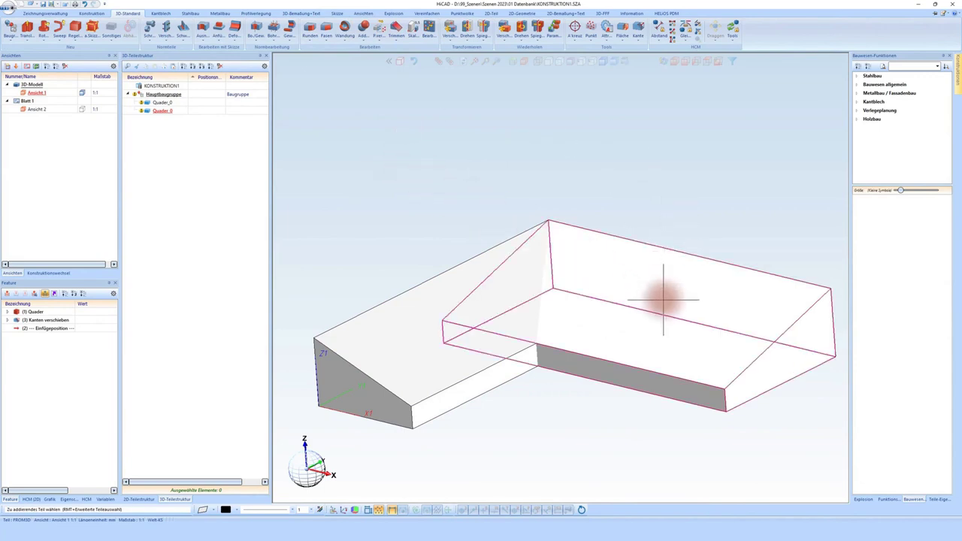
left_click(664, 300)
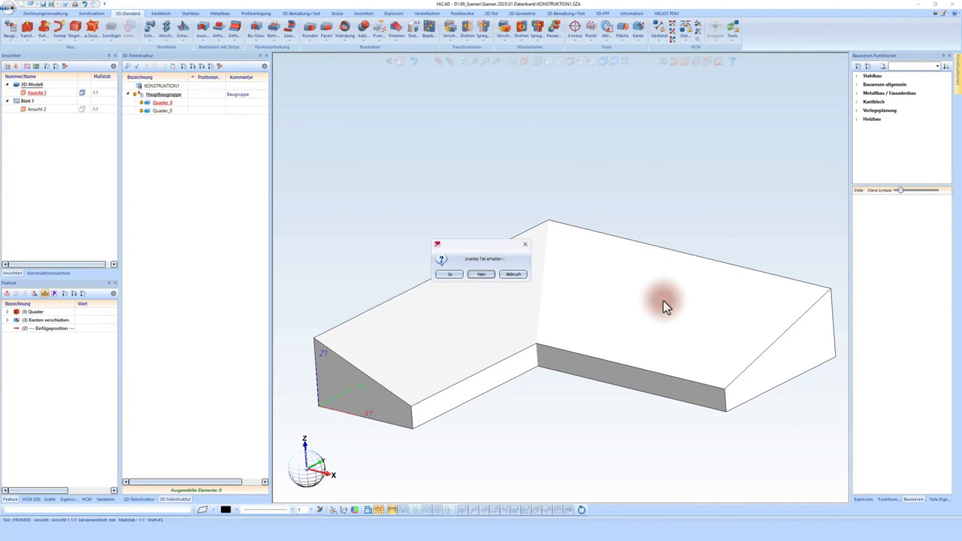
left_click(480, 276)
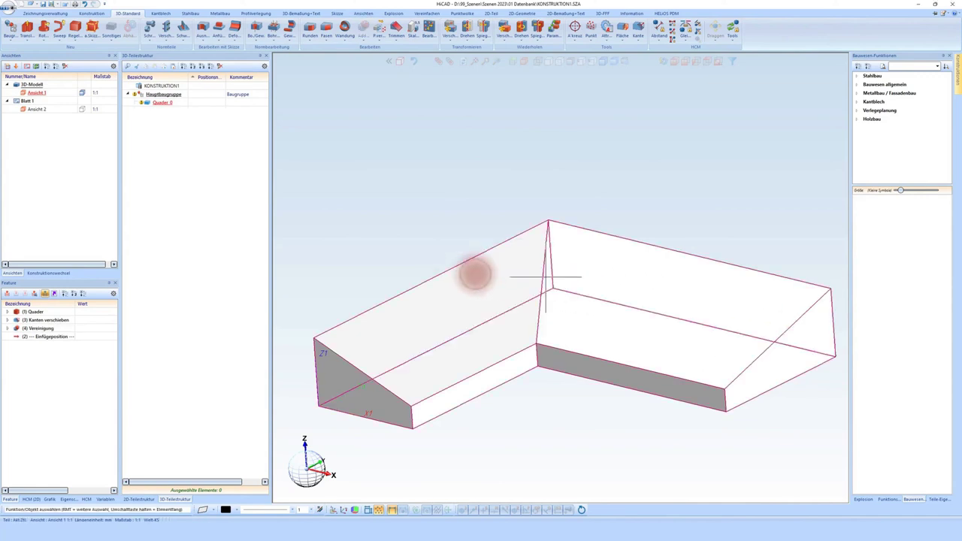
mouse_move(568, 309)
middle_mouse_down()
mouse_move(476, 275)
mouse_move(624, 376)
middle_mouse_up()
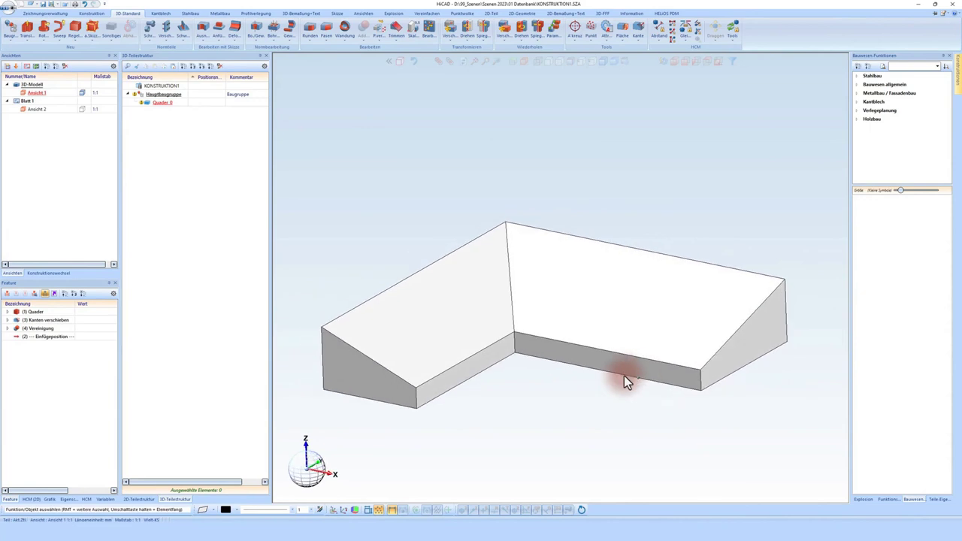
- Inspect the Vereinigung entry in the feature tree, then show the Kantblech functions
left_click(28, 331)
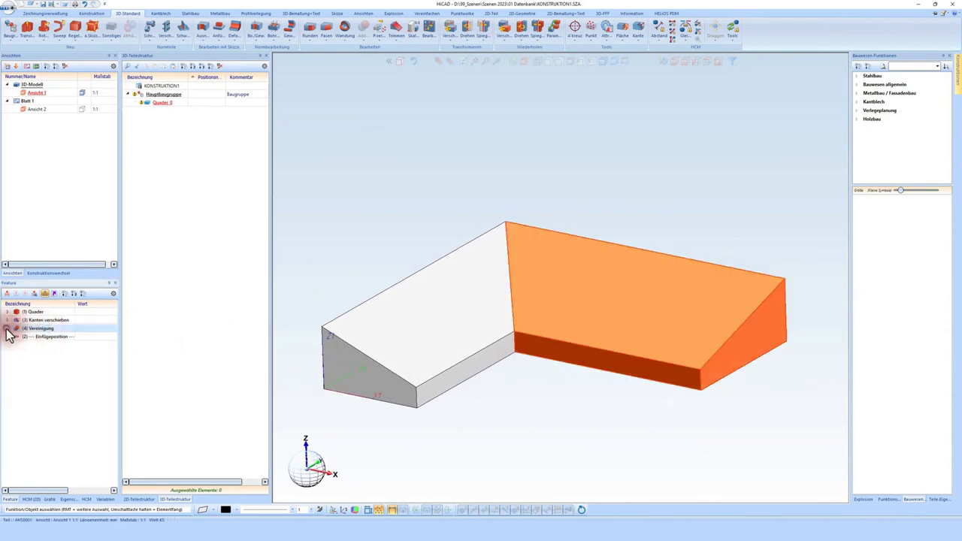
left_click(7, 329)
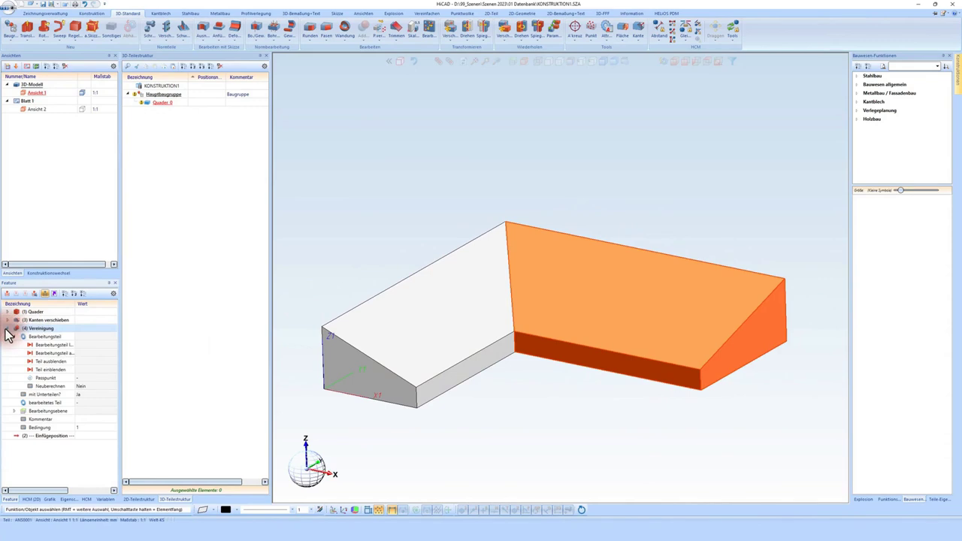
left_click(6, 328)
left_click(543, 446)
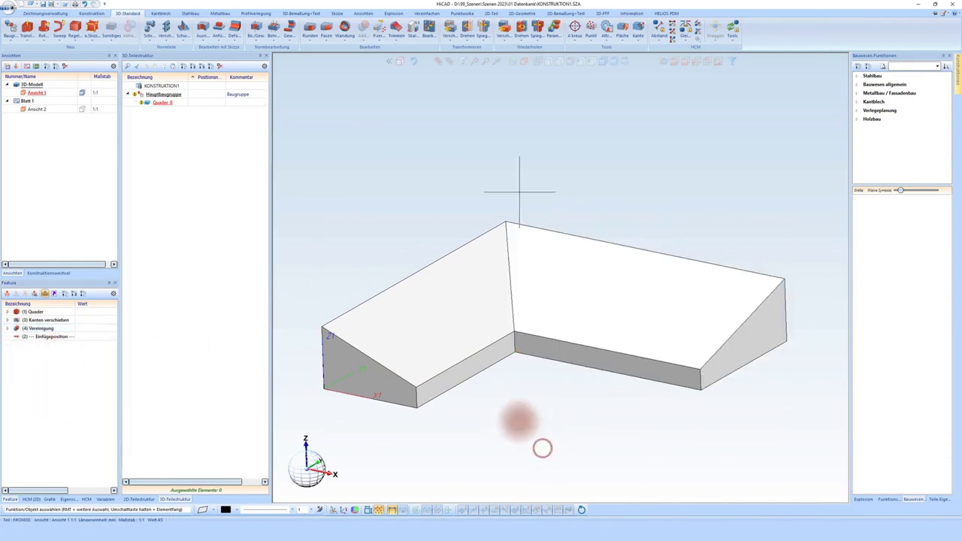
left_click(161, 14)
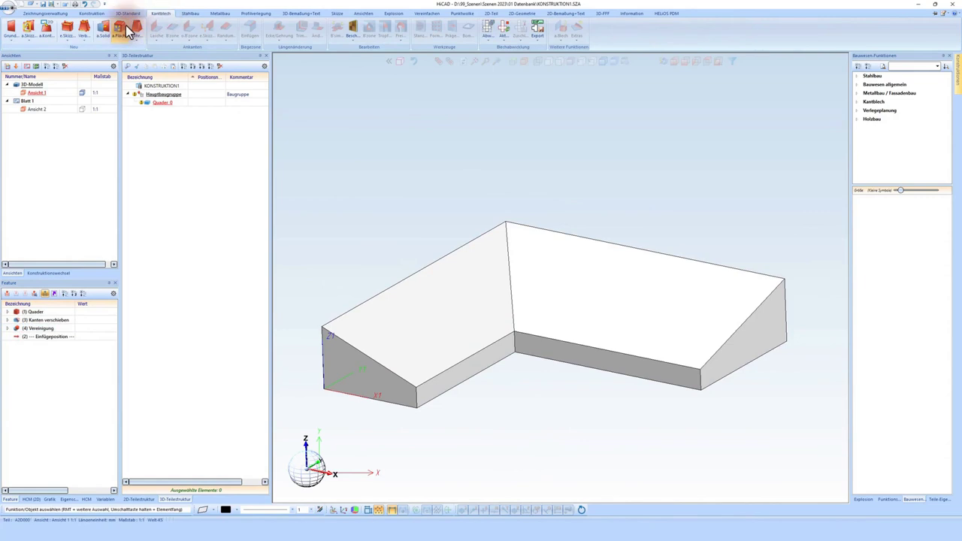
- For Blech aus Oberfläche, pick the left block's top face as base and three bend edges
left_click(121, 27)
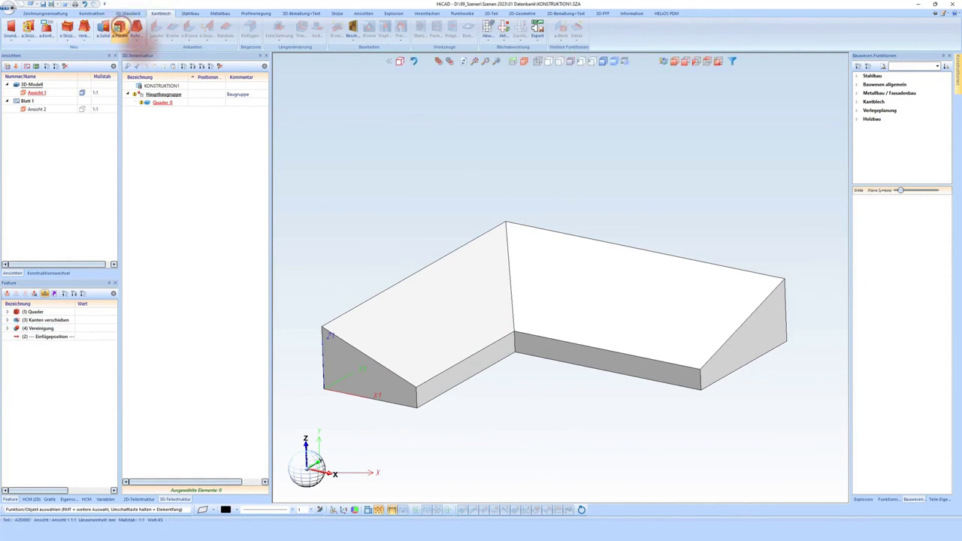
left_click(414, 349)
left_click(514, 301)
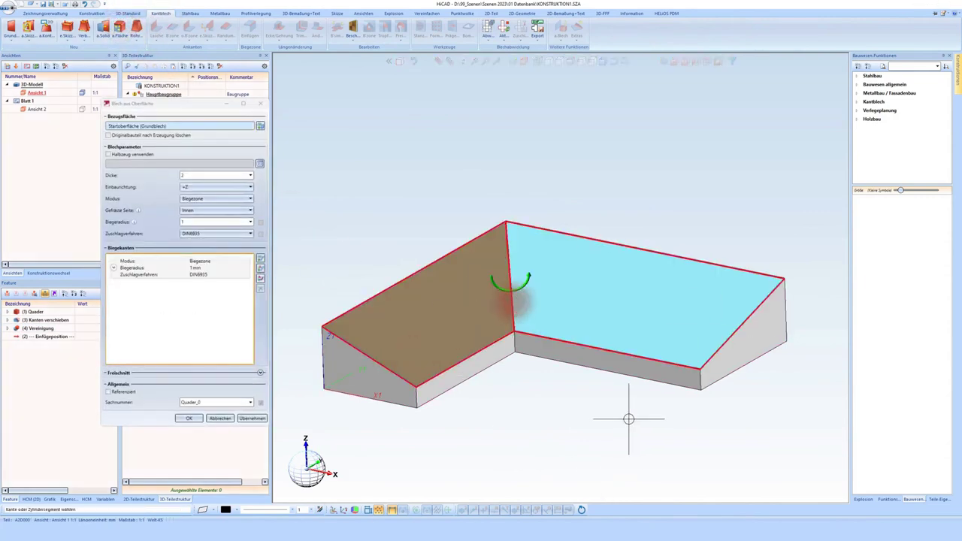
left_click(668, 255)
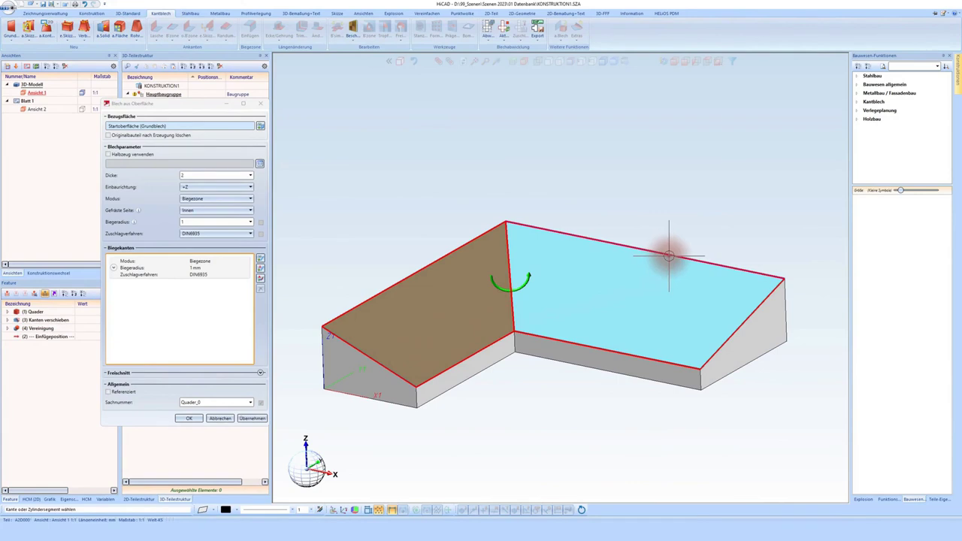
left_click(428, 269)
middle_click_drag(562, 283, 580, 292)
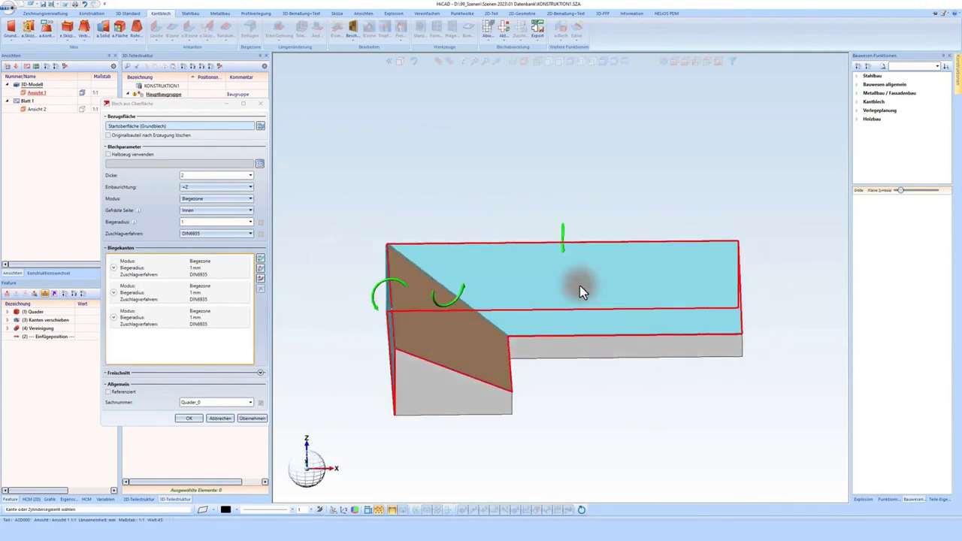
- Tick Originalbauteil löschen and Halbzeug verwenden, choose Alublech 3mm, and create the sheet
left_click(137, 136)
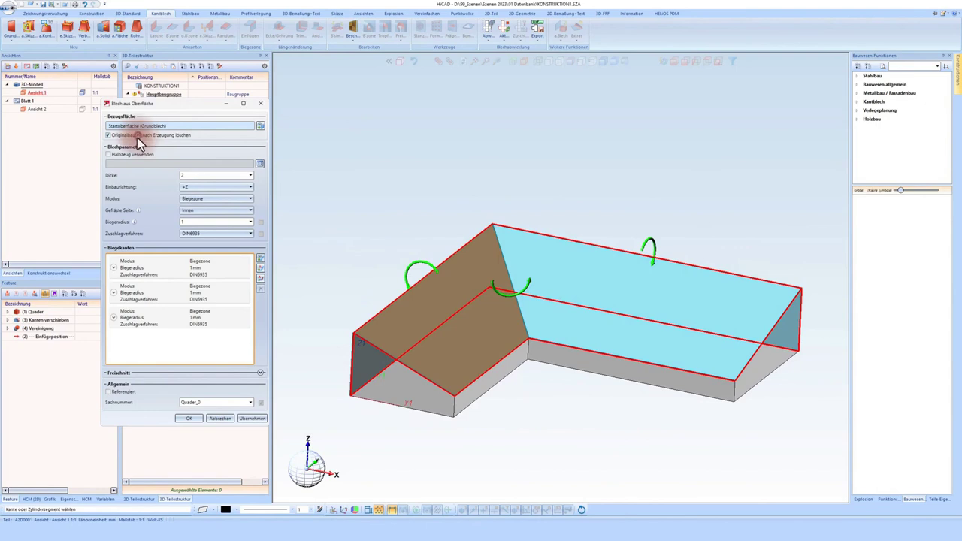
left_click(125, 155)
left_click(260, 164)
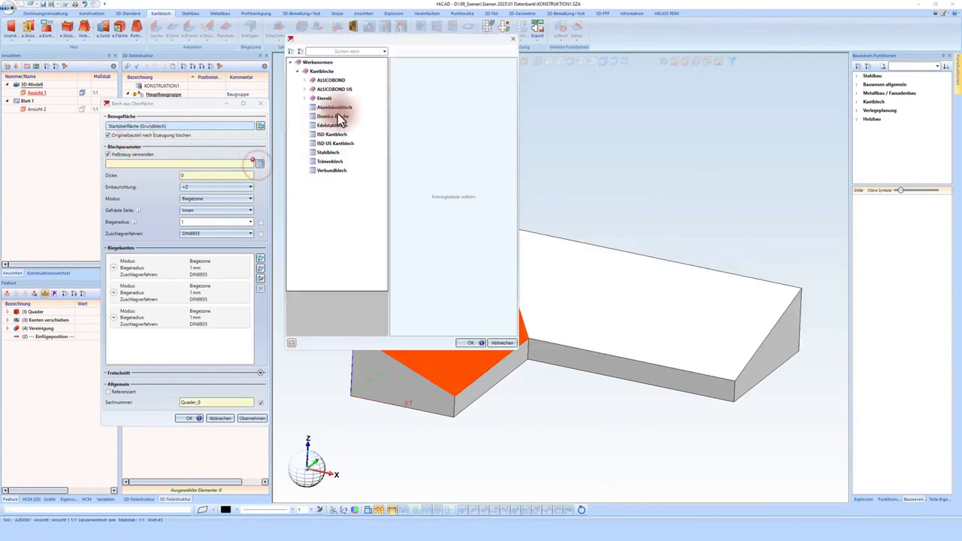
double_click(418, 120)
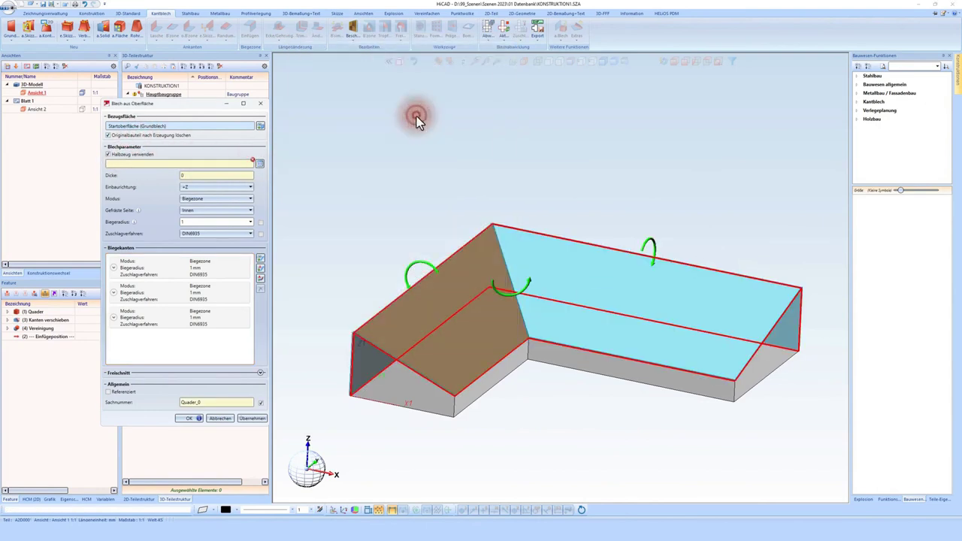
left_click(191, 418)
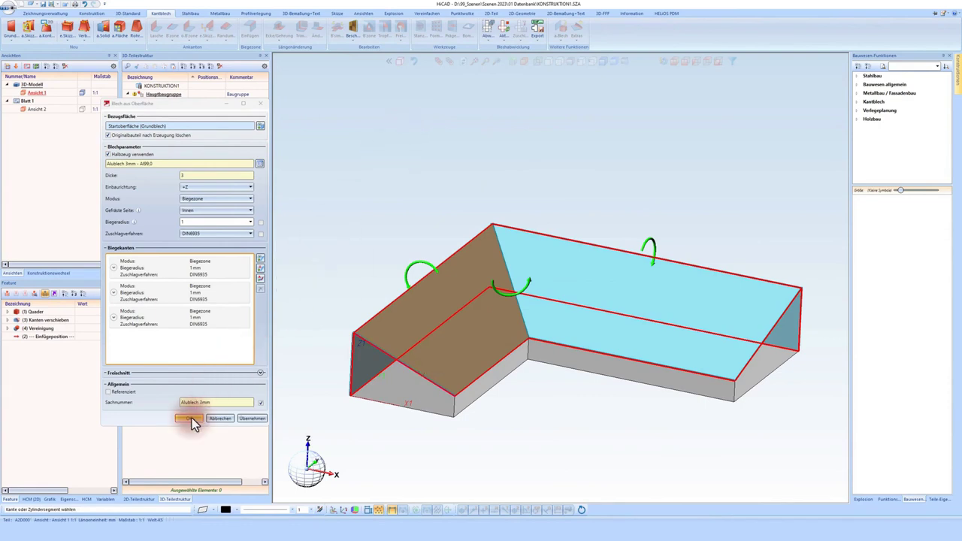
middle_click_drag(421, 396, 572, 381)
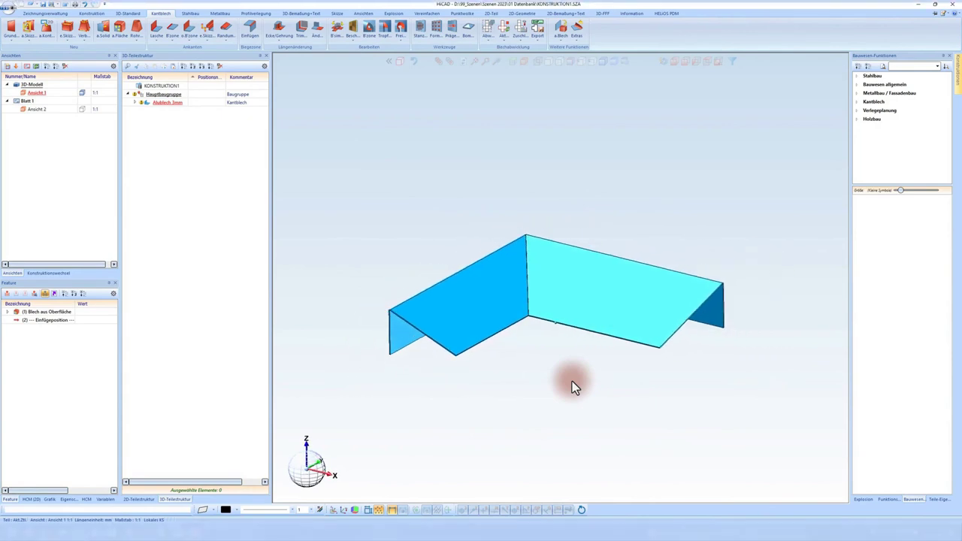